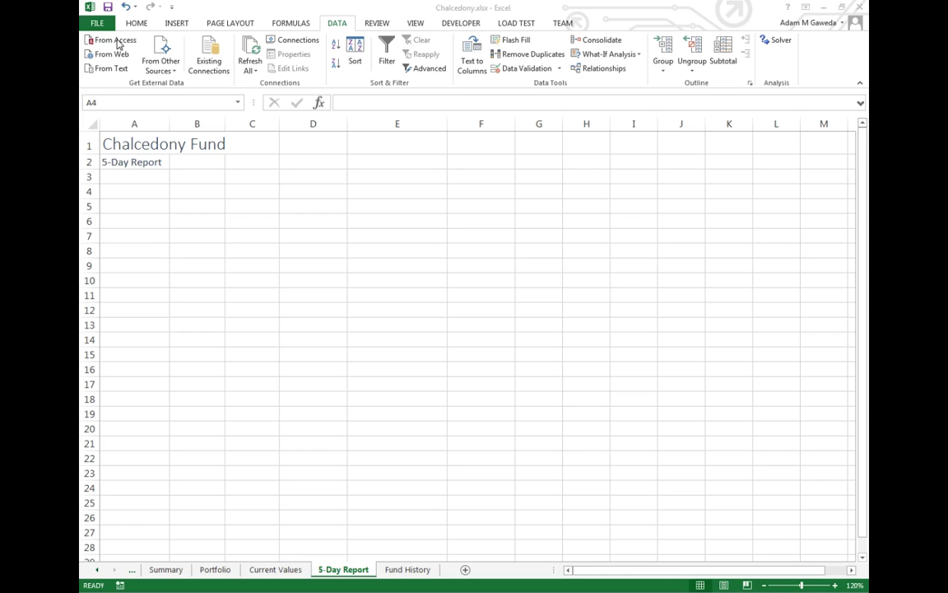
Step: Import external data from the Access database Chalcedony.accdb in the Tutorial 11 folder
{"action": "left_click", "coordinate": [116, 41]}
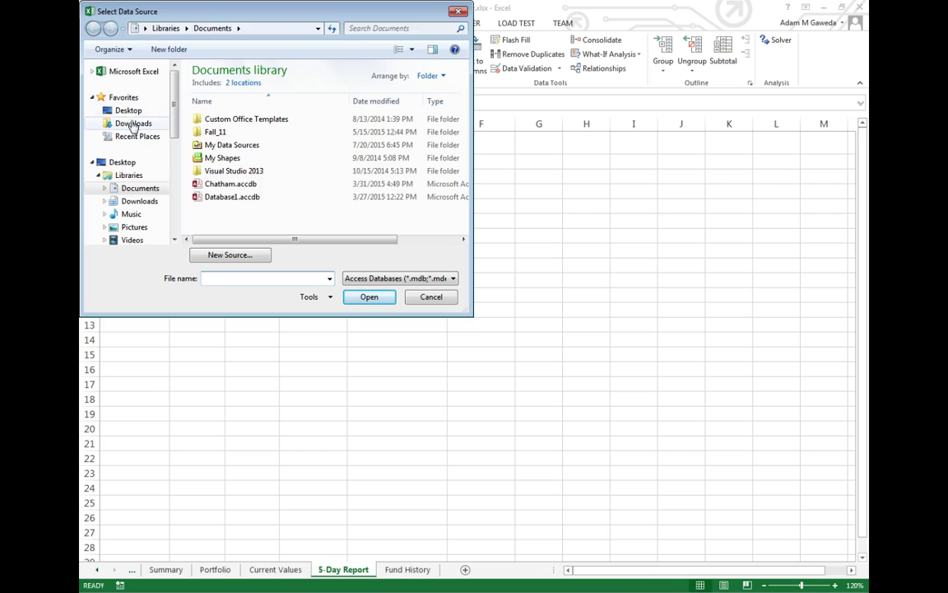
{"action": "left_click", "coordinate": [115, 110]}
{"action": "left_click_drag", "start_coordinate": [466, 105], "coordinate": [466, 184]}
{"action": "double_click", "coordinate": [255, 226]}
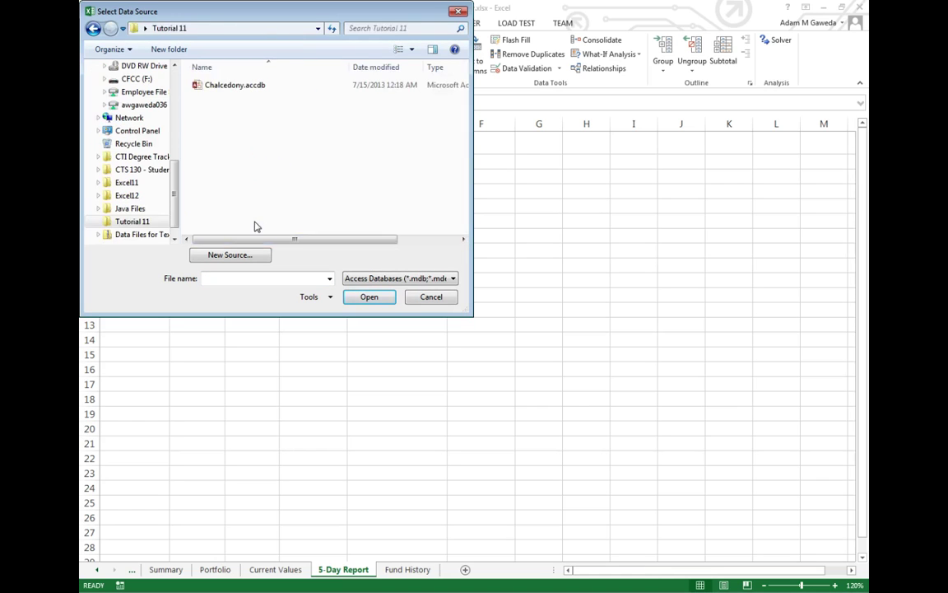
{"action": "left_click", "coordinate": [224, 88]}
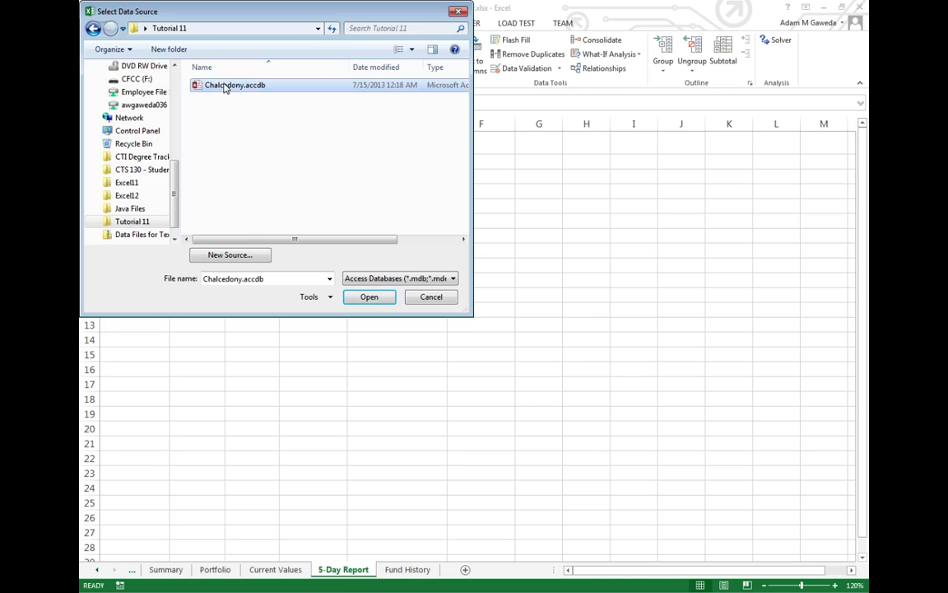
{"action": "left_click", "coordinate": [370, 298]}
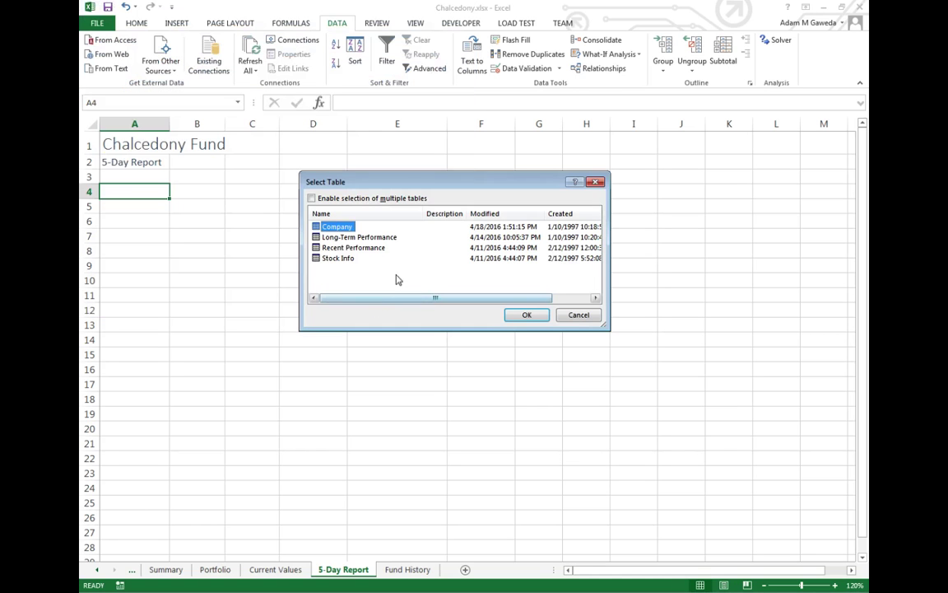
Step: Enable selection of multiple tables and choose the Company and Recent Performance tables for import
{"action": "left_click", "coordinate": [312, 198]}
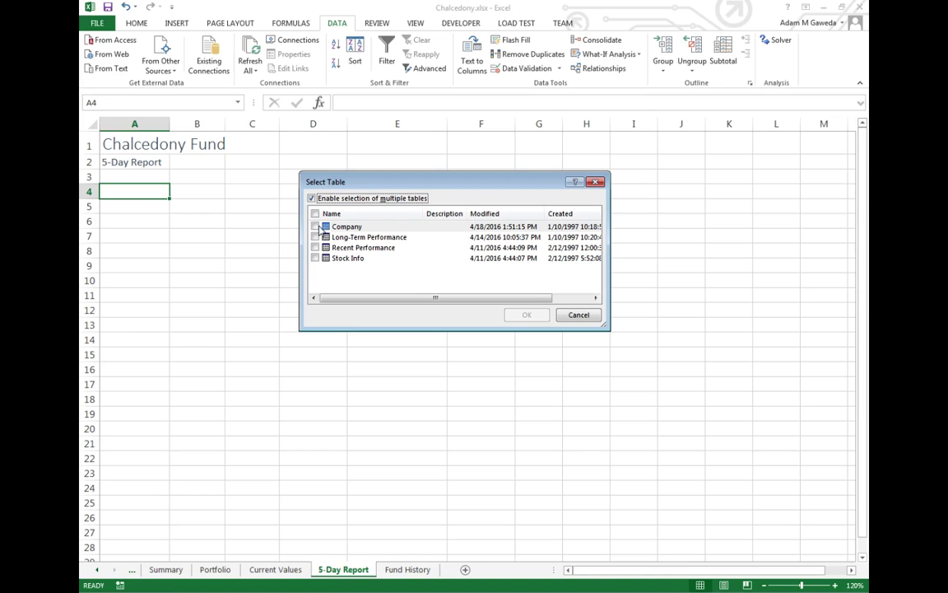
{"action": "left_click", "coordinate": [316, 226]}
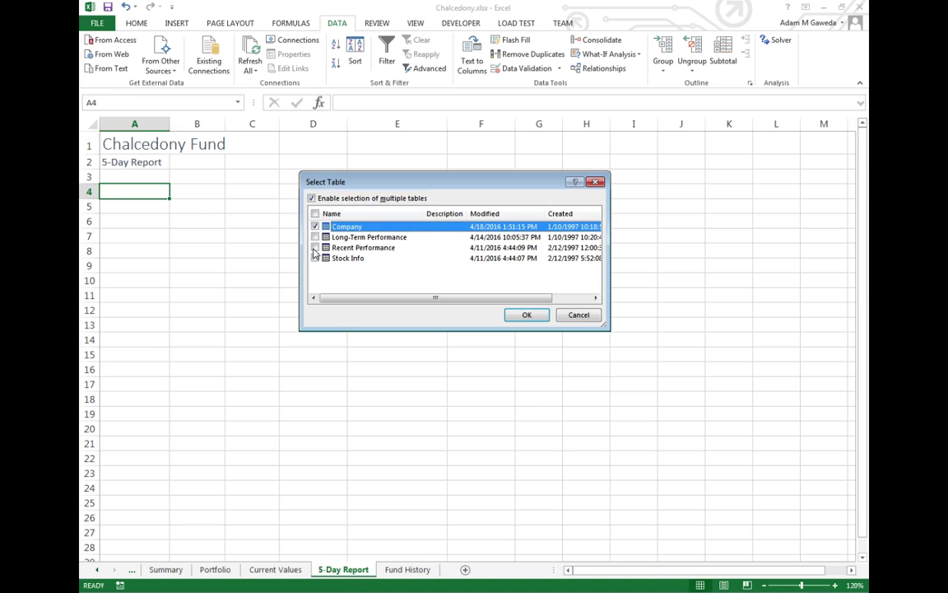
{"action": "left_click", "coordinate": [315, 247]}
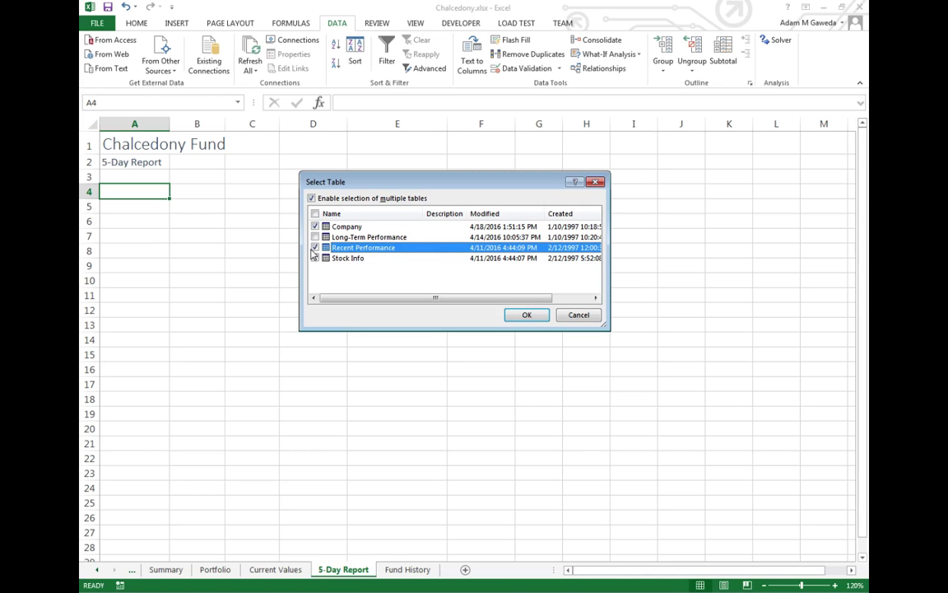
{"action": "left_click", "coordinate": [534, 319]}
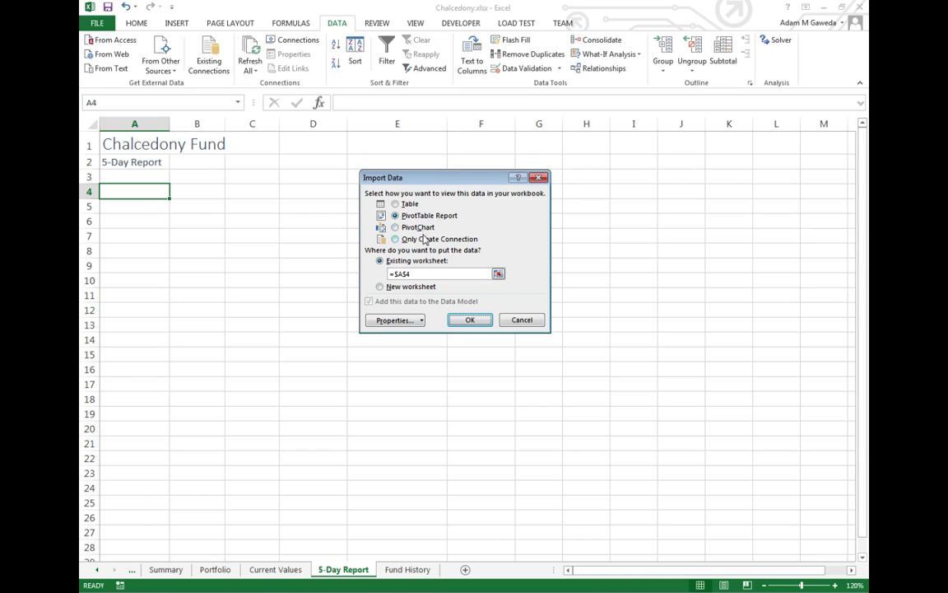
Step: Place the imported data as a PivotTable report at cell D4 of the existing 5-Day Report worksheet
{"action": "left_click", "coordinate": [391, 275]}
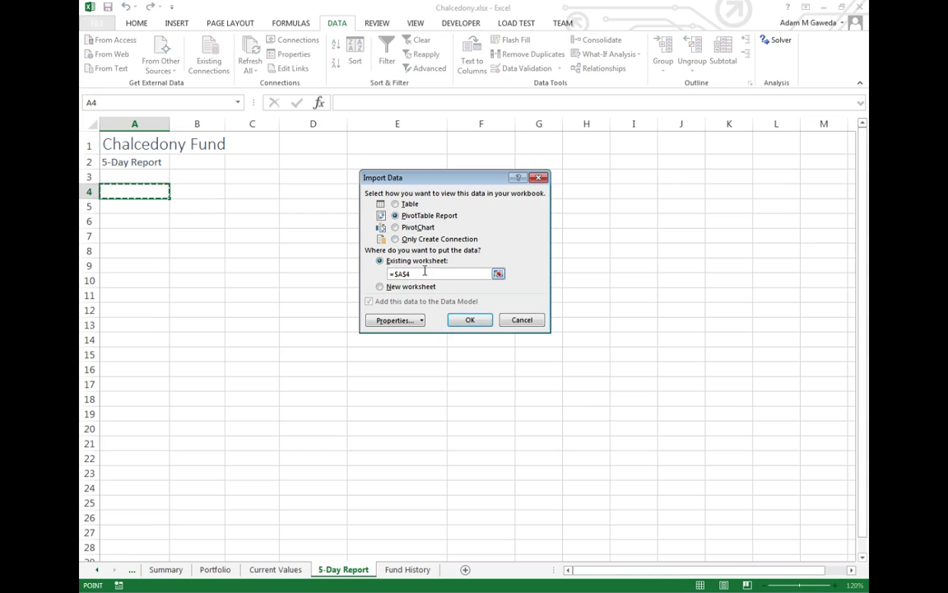
{"action": "left_click", "coordinate": [311, 195]}
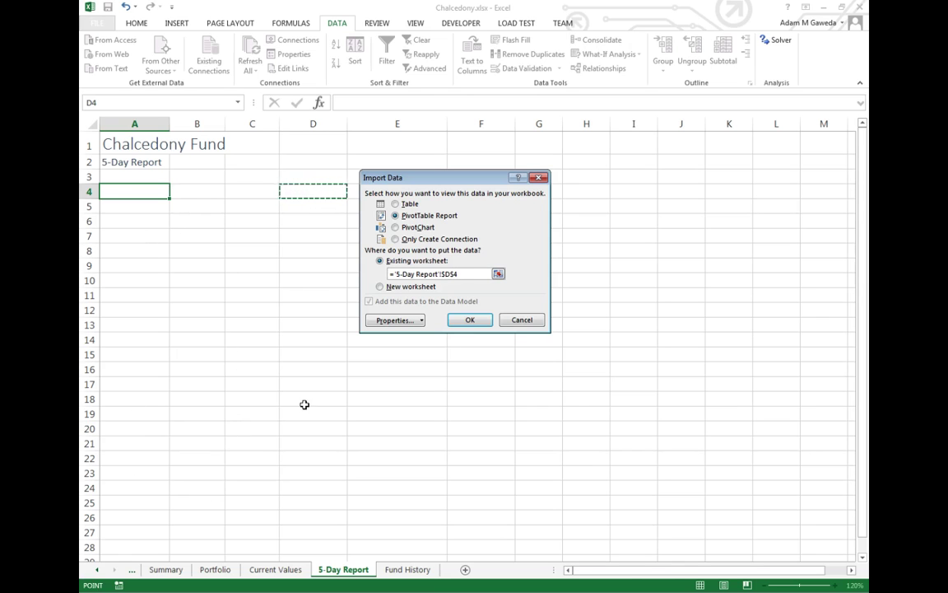
{"action": "left_click", "coordinate": [466, 321]}
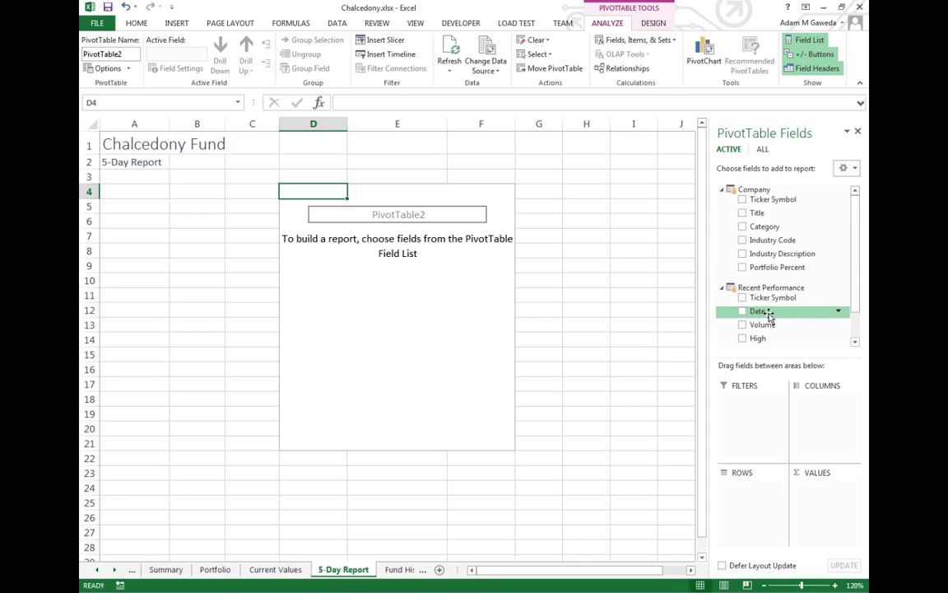
Step: Add the Recent Performance table's Date field to the PivotTable rows and its Volume and Closing fields to the values
{"action": "left_click_drag", "start_coordinate": [768, 313], "coordinate": [741, 491]}
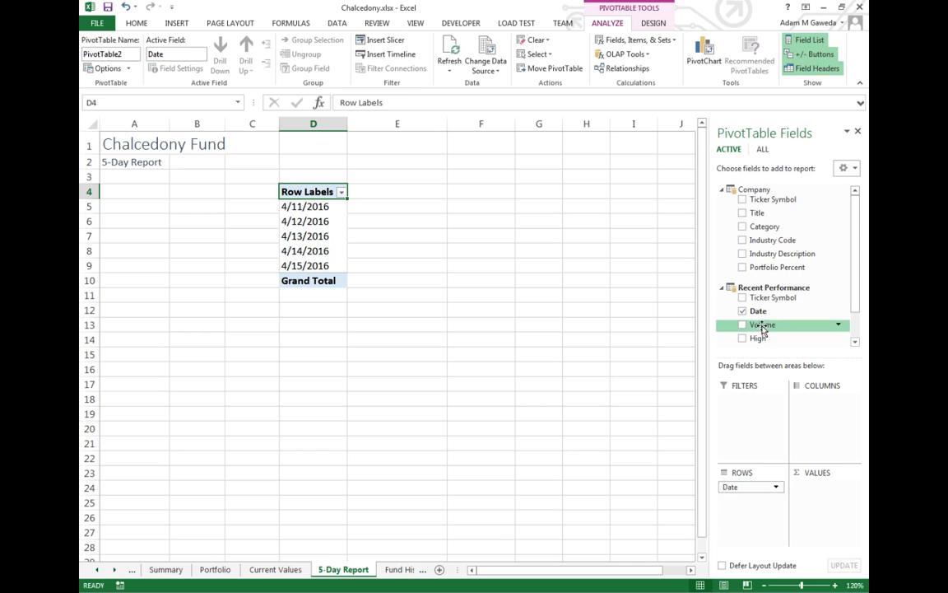
{"action": "left_click_drag", "start_coordinate": [761, 328], "coordinate": [813, 492]}
{"action": "mouse_move", "coordinate": [386, 217]}
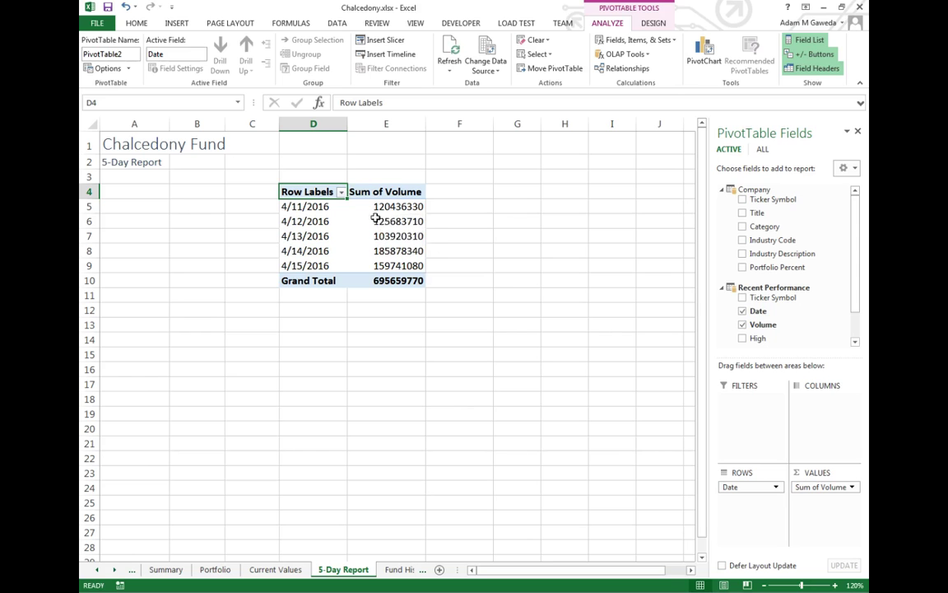
{"action": "left_click_drag", "start_coordinate": [856, 260], "coordinate": [857, 290]}
{"action": "left_click_drag", "start_coordinate": [746, 337], "coordinate": [812, 511]}
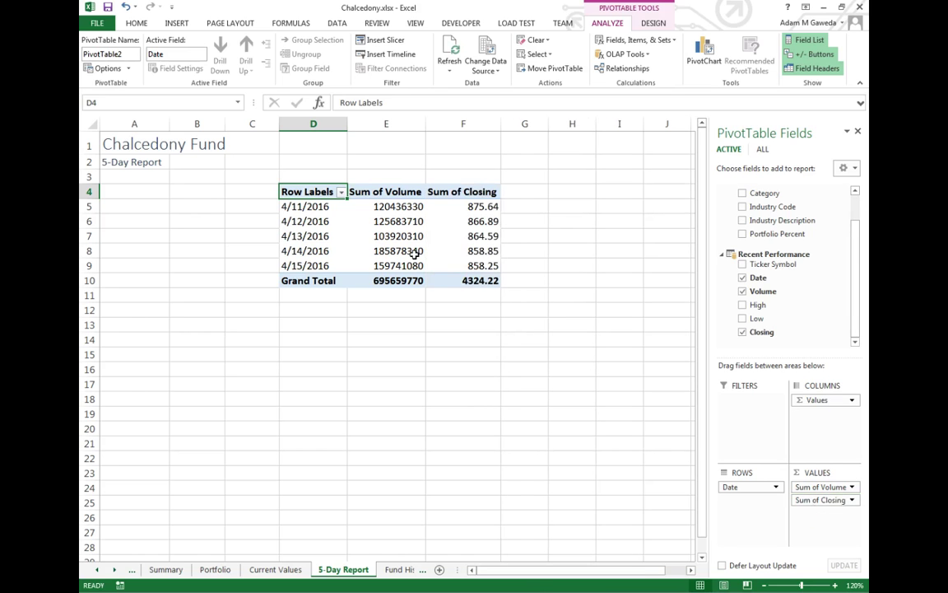
Step: Rename the Sum of Volume header to "Date, Shares Traded" and the Sum of Closing header to "Closing Value"
{"action": "mouse_move", "coordinate": [415, 256]}
{"action": "left_click", "coordinate": [393, 204]}
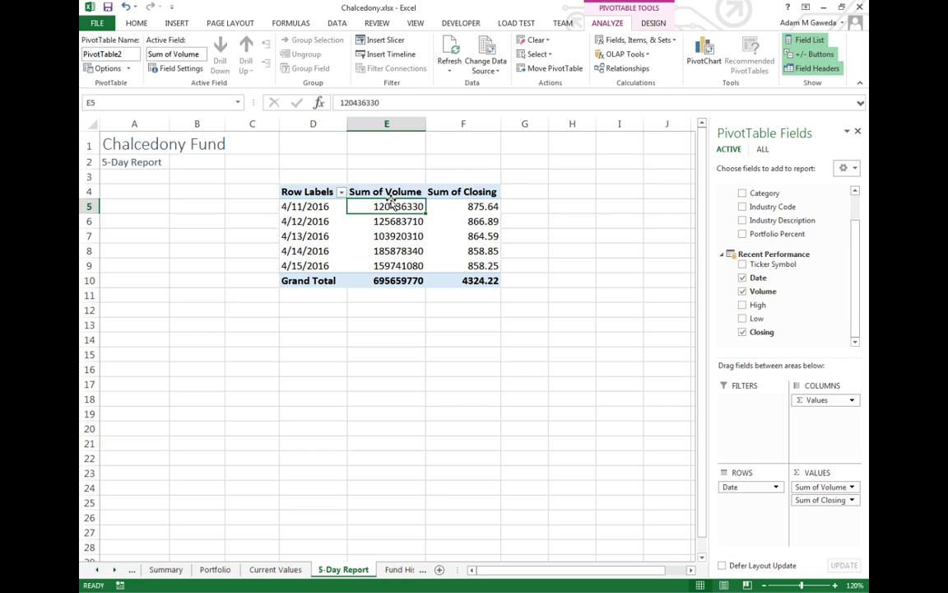
{"action": "left_click", "coordinate": [387, 192]}
{"action": "mouse_move", "coordinate": [491, 247]}
{"action": "type", "text": "Date, Shares"}
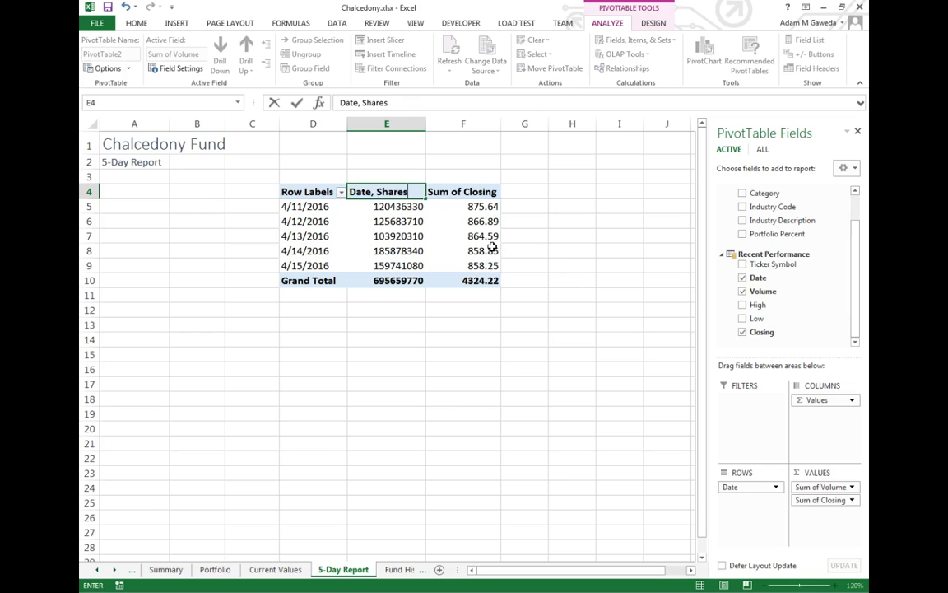
{"action": "type", "text": " Traded"}
{"action": "key", "text": "Tab"}
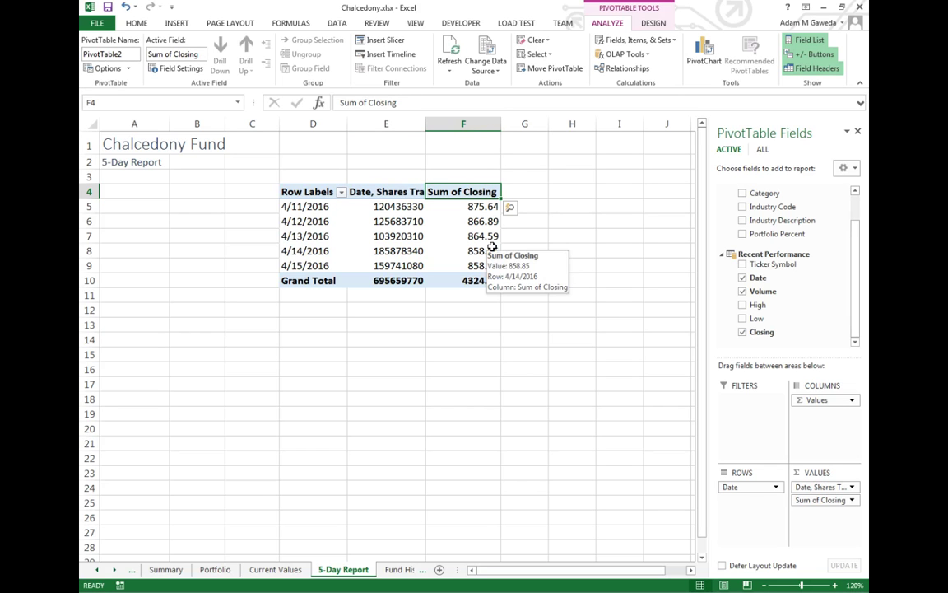
{"action": "type", "text": "Clos"}
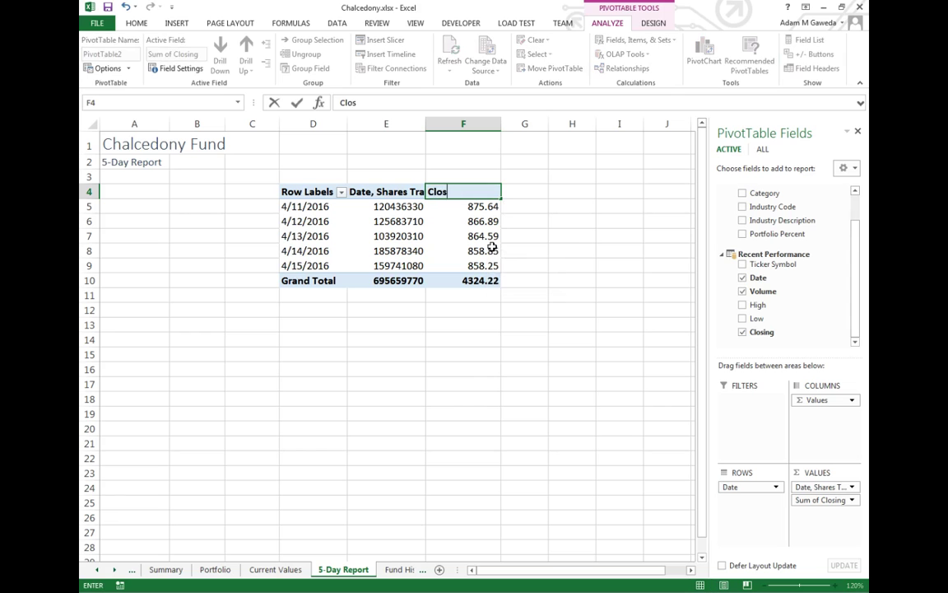
{"action": "type", "text": "ing Value"}
{"action": "left_click", "coordinate": [416, 210]}
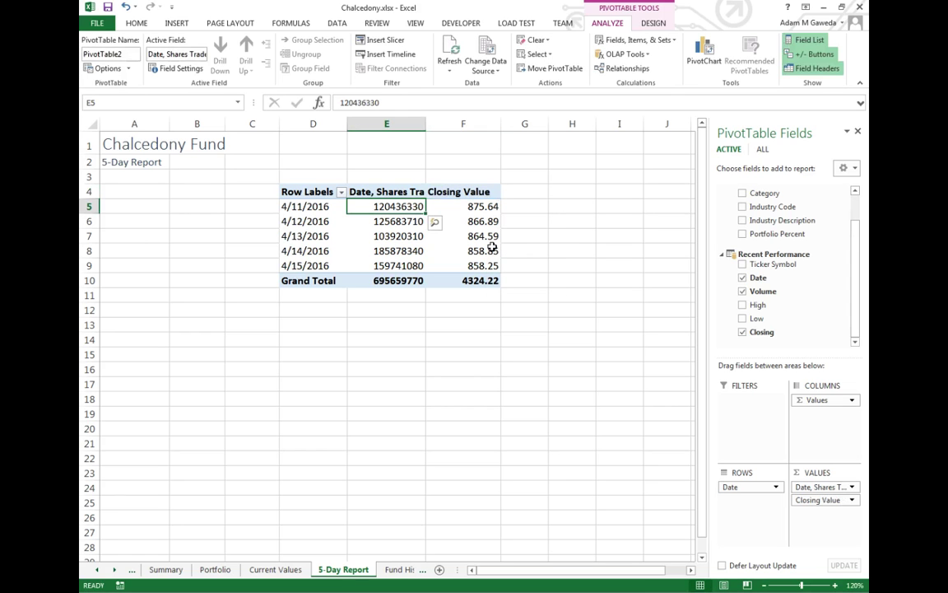
Step: Turn off the PivotTable's grand totals for rows and columns
{"action": "left_click", "coordinate": [381, 366]}
{"action": "left_click", "coordinate": [379, 249]}
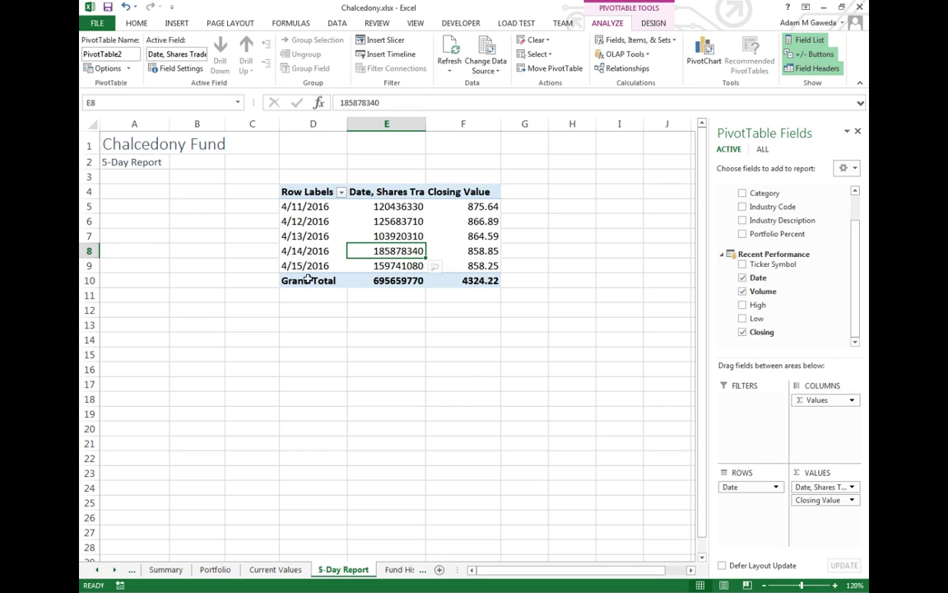
{"action": "left_click_drag", "start_coordinate": [294, 282], "coordinate": [470, 282]}
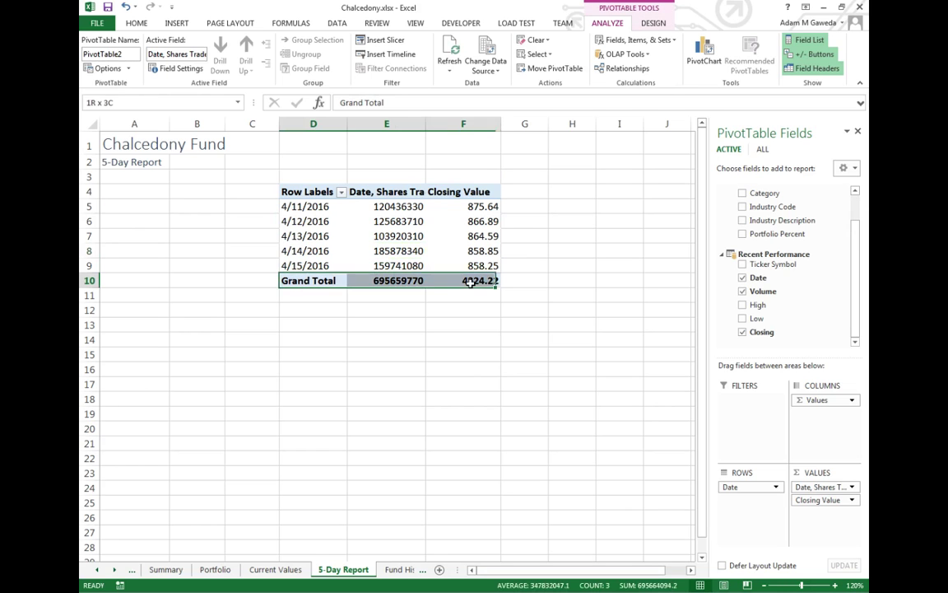
{"action": "left_click", "coordinate": [655, 24]}
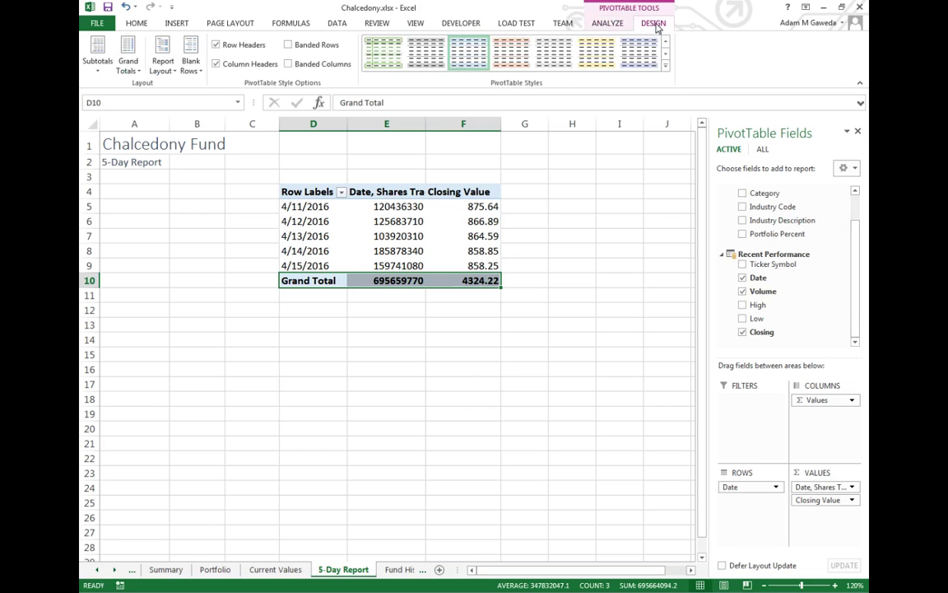
{"action": "left_click", "coordinate": [130, 66]}
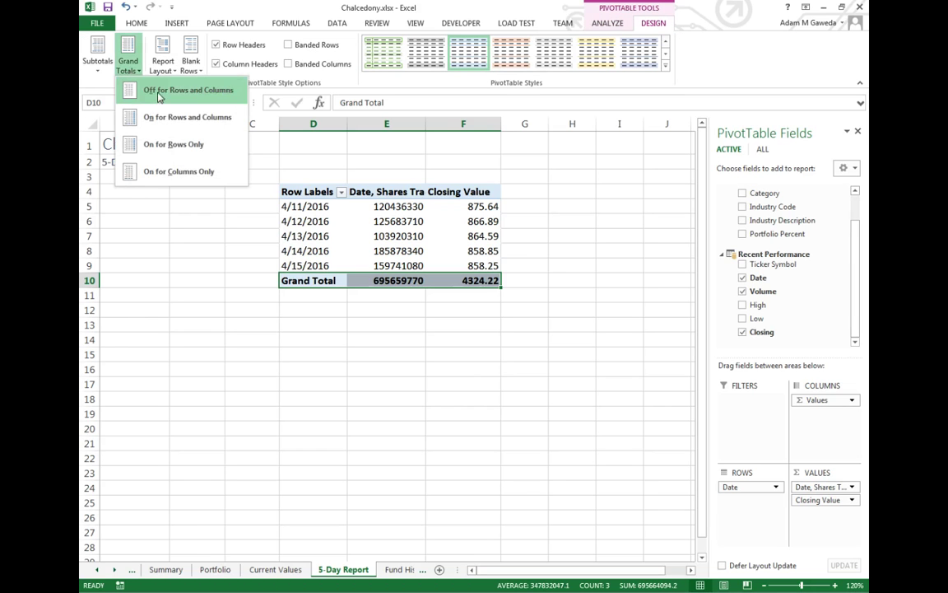
{"action": "left_click", "coordinate": [162, 93]}
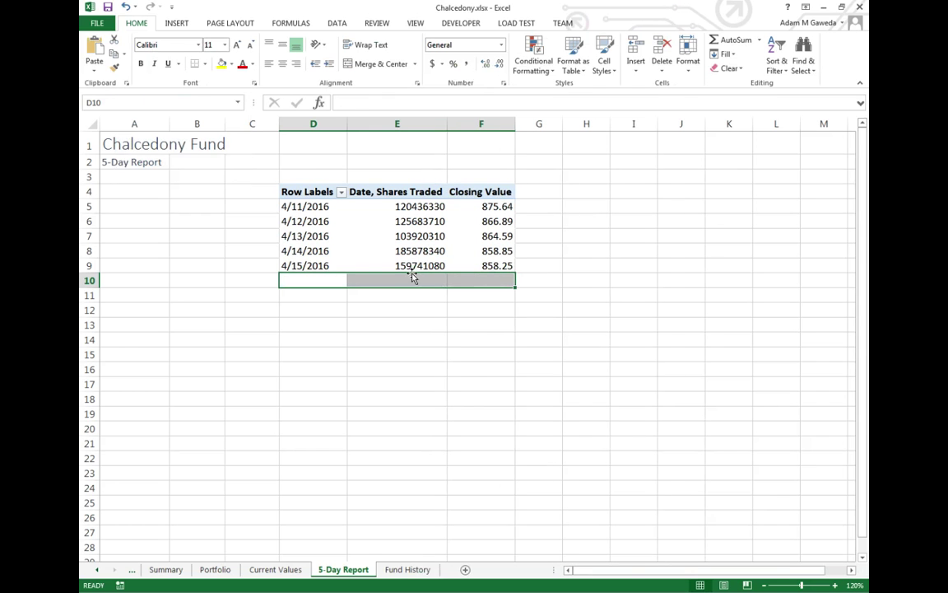
Step: Insert a slicer for the Company table's Title field into the PivotTable
{"action": "left_click", "coordinate": [401, 247]}
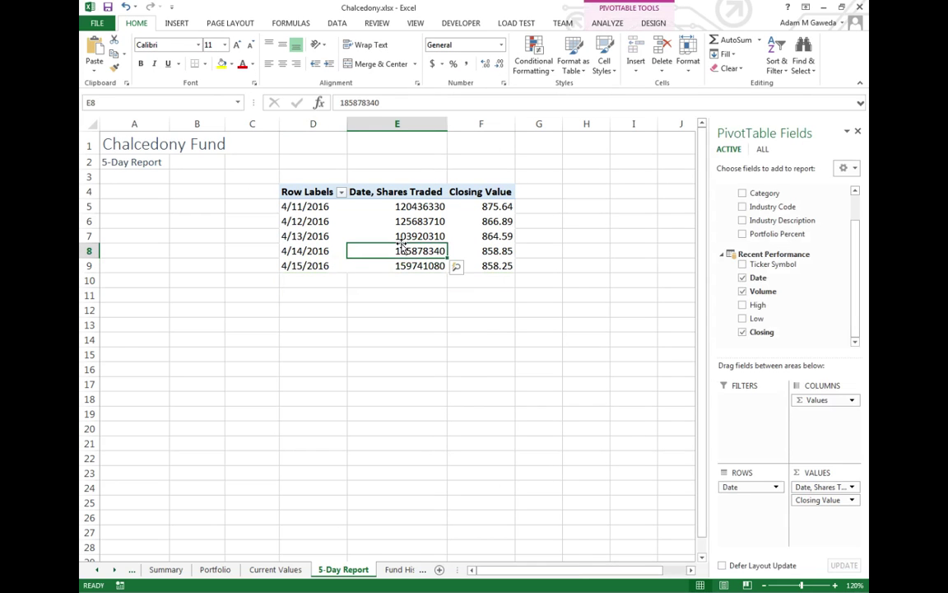
{"action": "left_click", "coordinate": [608, 23]}
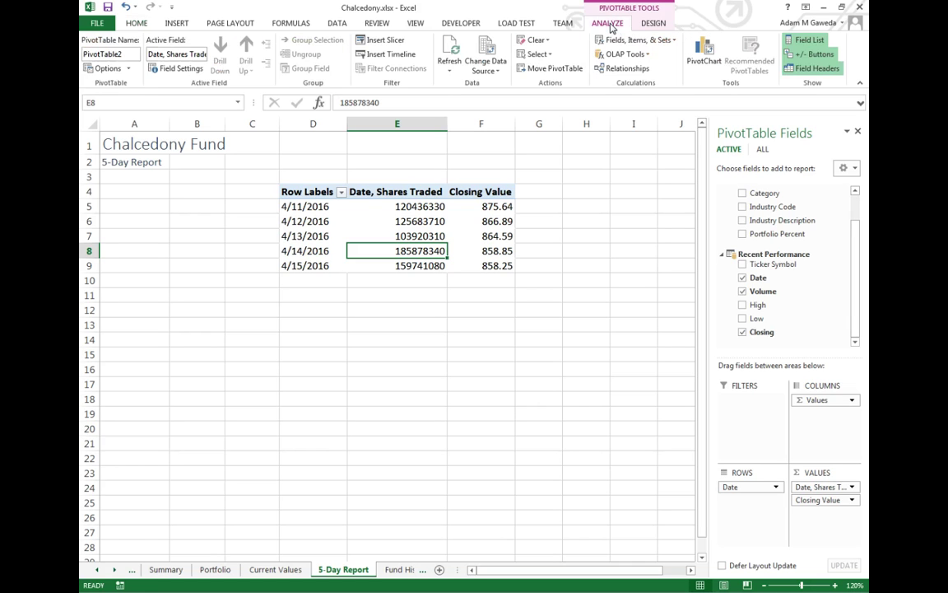
{"action": "left_click", "coordinate": [380, 46]}
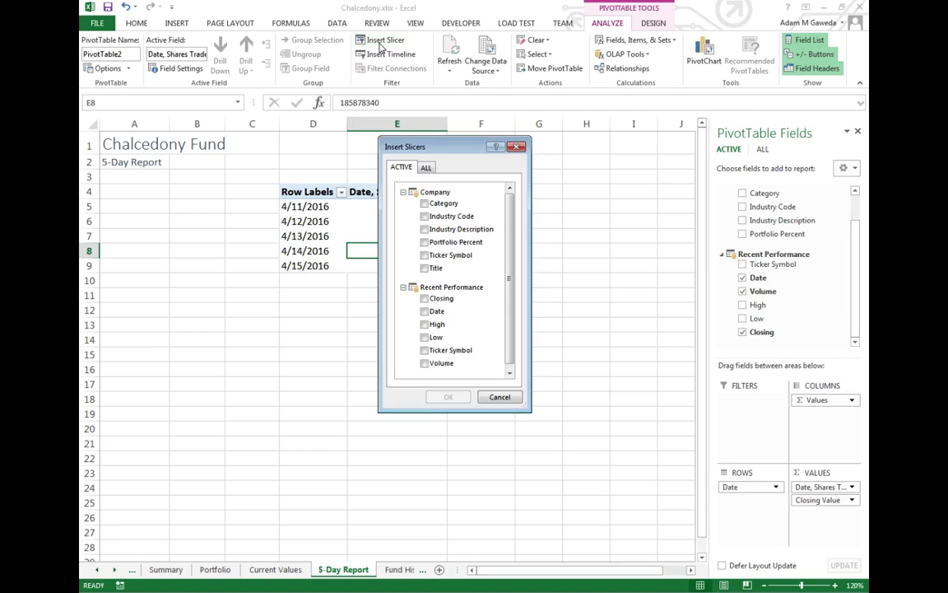
{"action": "left_click", "coordinate": [424, 269]}
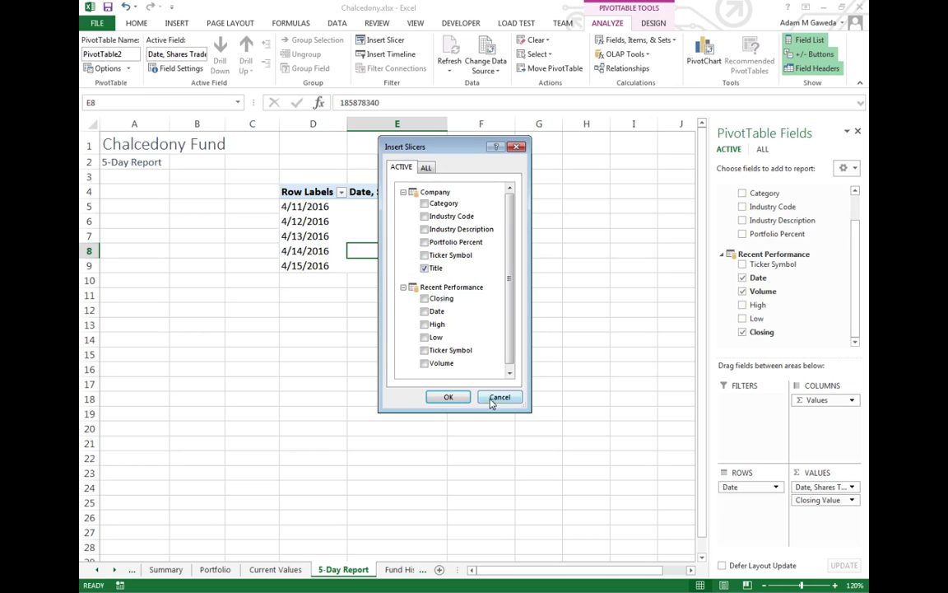
{"action": "left_click", "coordinate": [449, 398]}
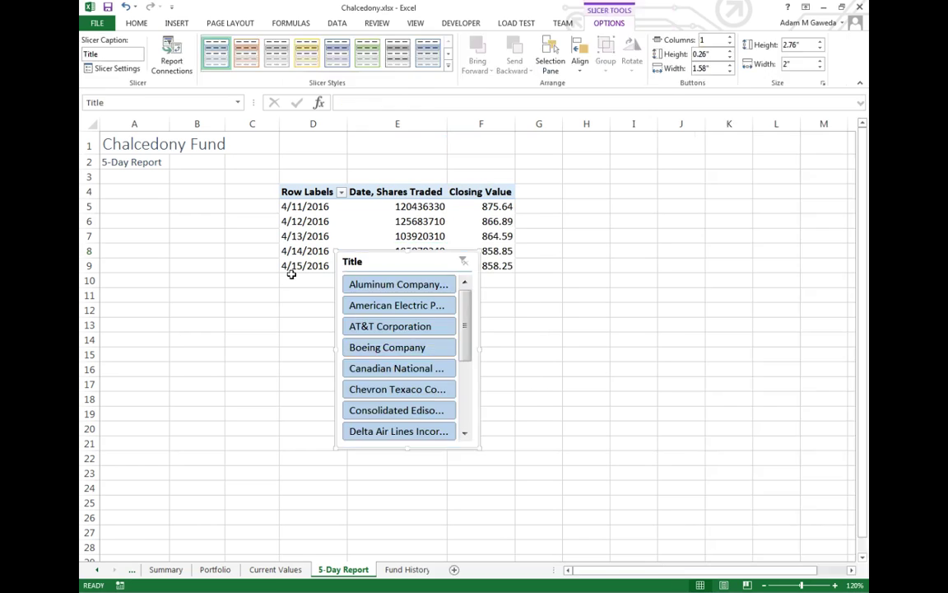
Step: Move the Title slicer to columns A to C starting at row 4 and enlarge it to about 5.01" high and 2.52" wide
{"action": "left_click_drag", "start_coordinate": [402, 265], "coordinate": [157, 197]}
{"action": "left_click_drag", "start_coordinate": [244, 381], "coordinate": [278, 478]}
{"action": "left_click_drag", "start_coordinate": [187, 480], "coordinate": [187, 540]}
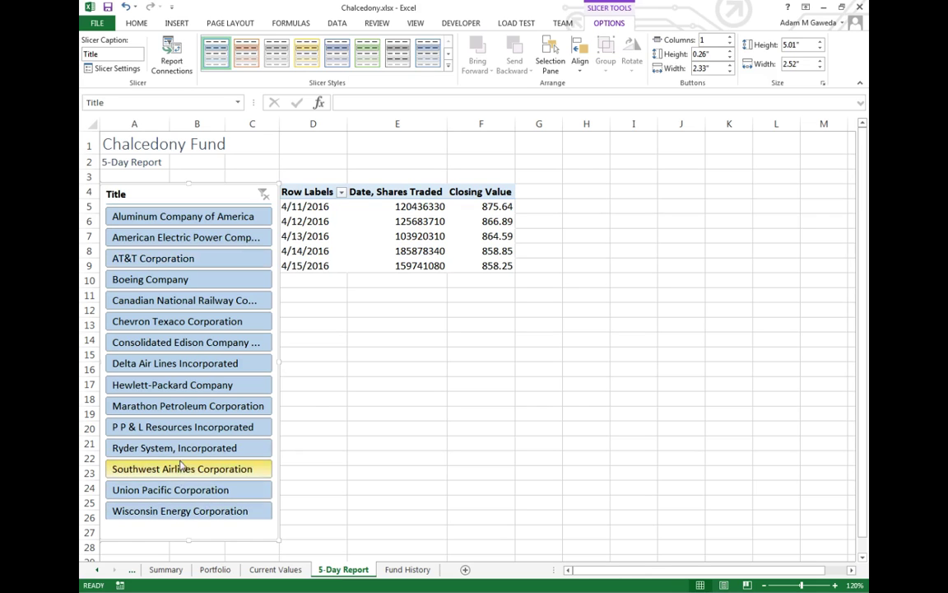
Step: Filter the PivotTable with the slicer by Hewlett-Packard Company, Boeing Company and finally Aluminum Company of America
{"action": "left_click", "coordinate": [190, 392]}
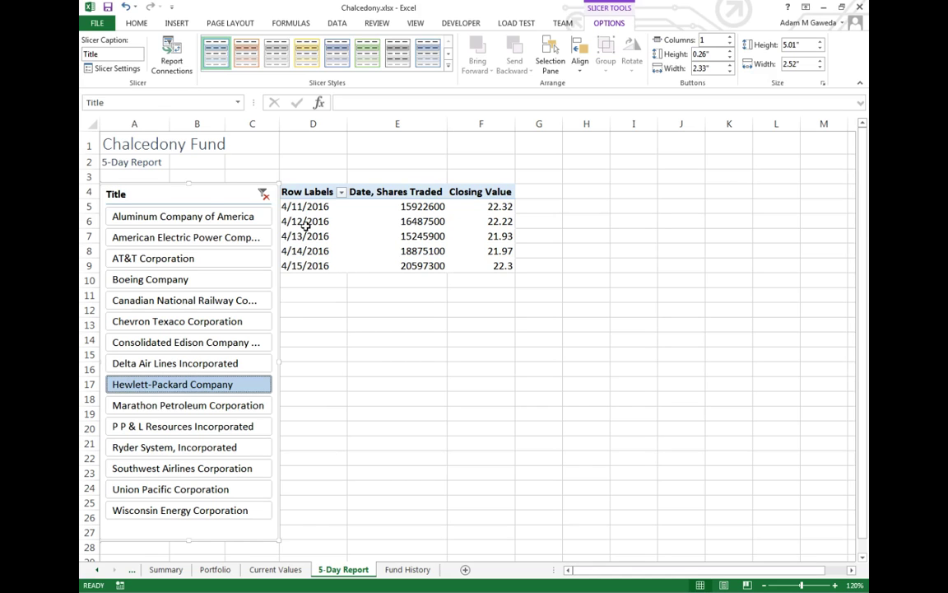
{"action": "left_click", "coordinate": [152, 284]}
{"action": "left_click", "coordinate": [164, 220]}
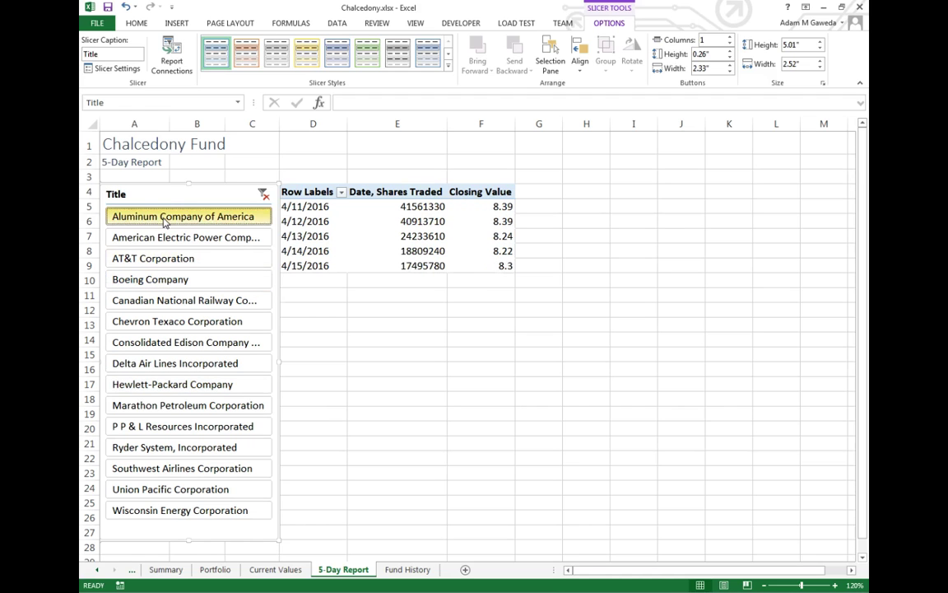